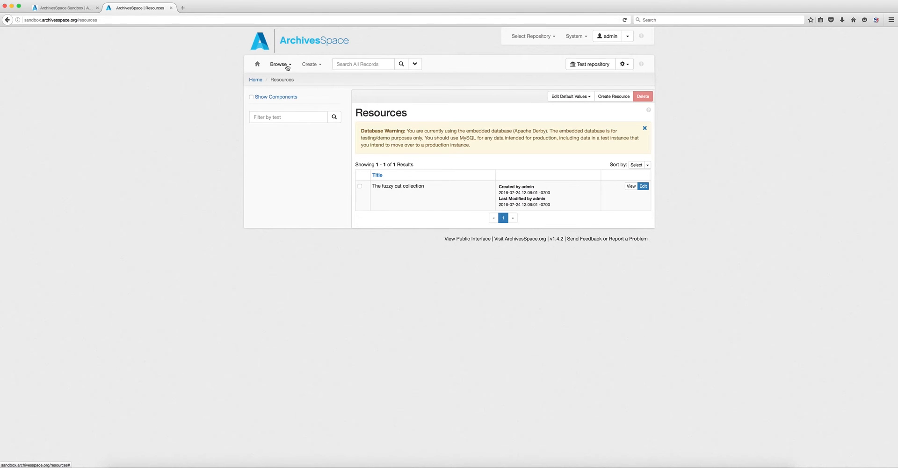
# Step: Open the accession record "The fuzzy cat collection" for editing
pyautogui.click(287, 68)
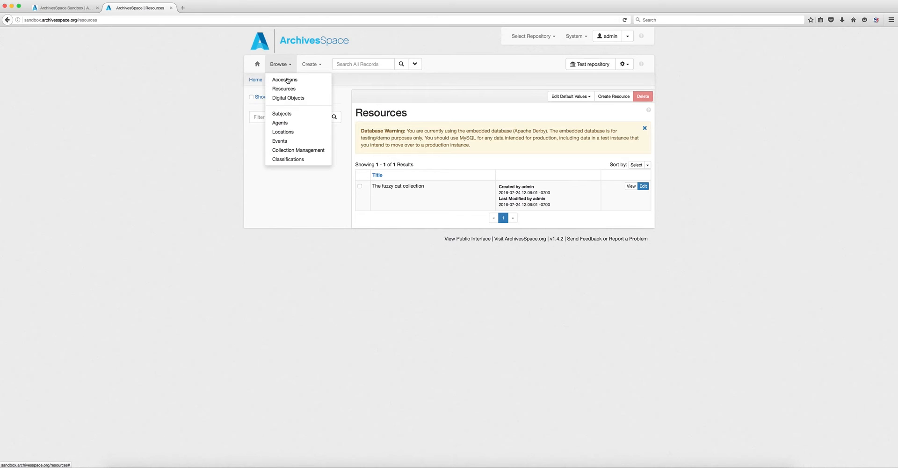
pyautogui.click(285, 80)
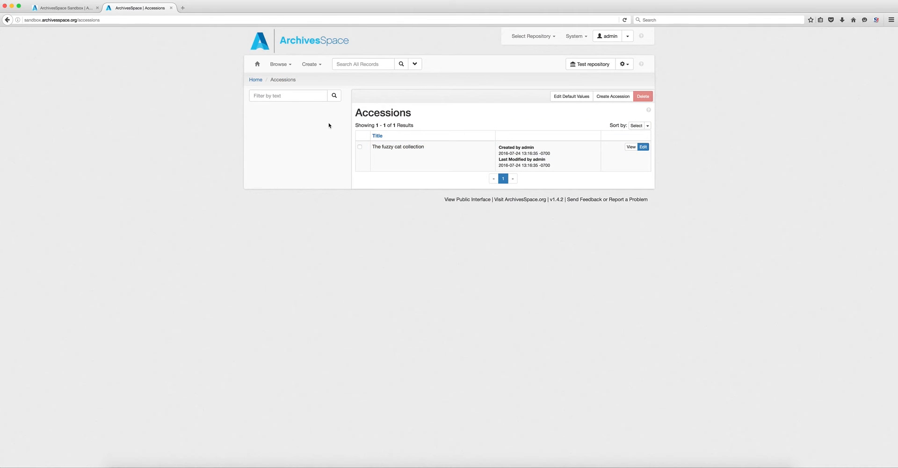
pyautogui.click(645, 149)
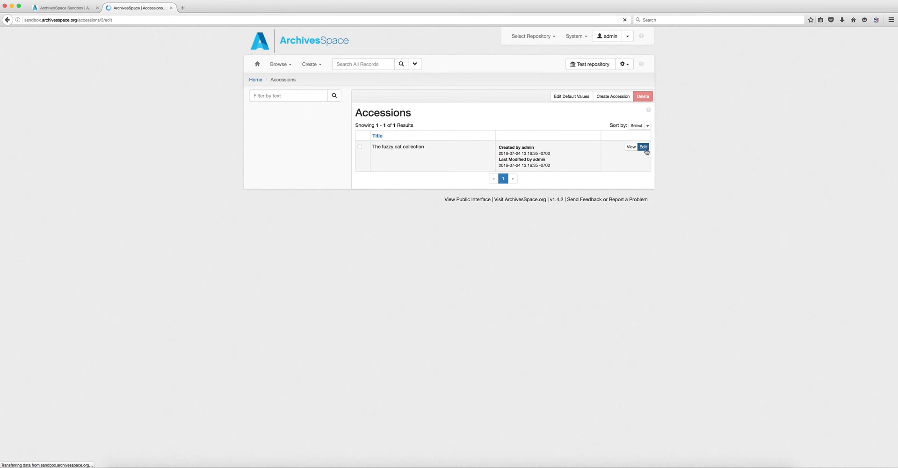
# Step: Add a period to the end of the accession's title and save the record
pyautogui.click(510, 152)
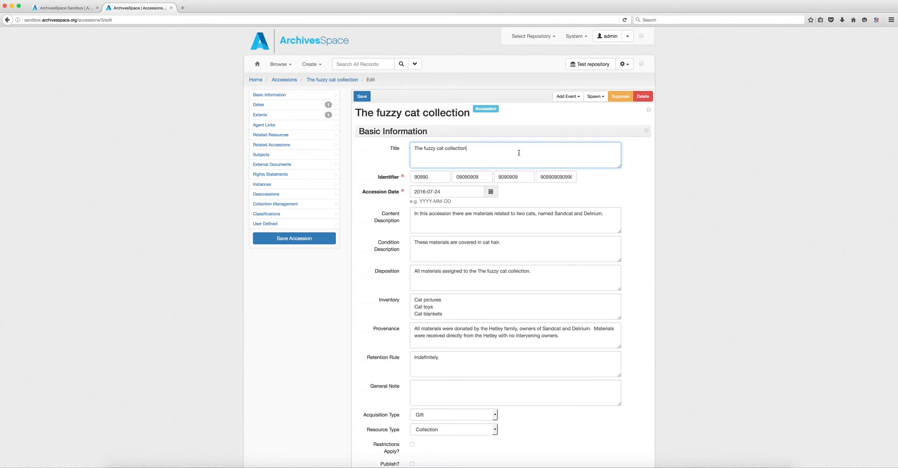
pyautogui.write('.')
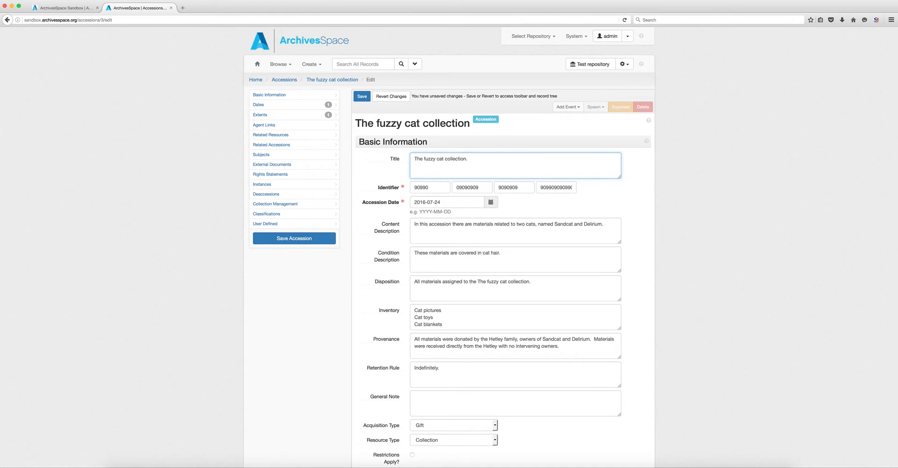
pyautogui.click(361, 97)
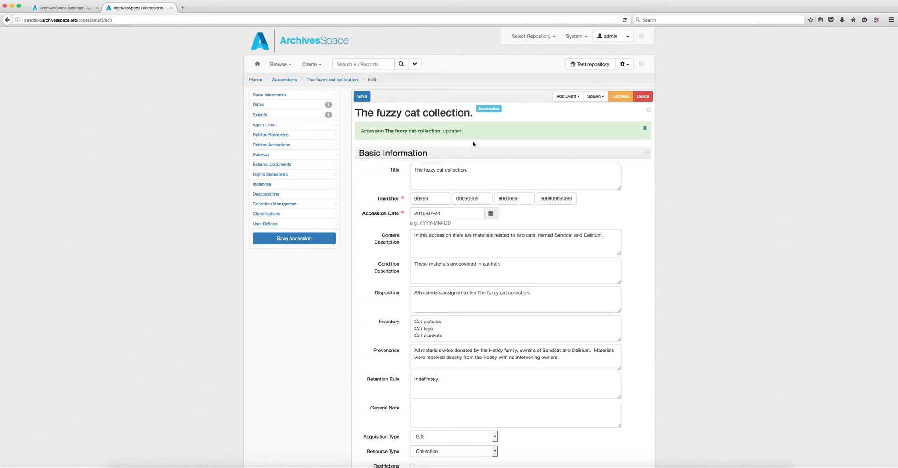
# Step: Return to the list of accessions and switch to browsing the repository's resources
pyautogui.click(285, 80)
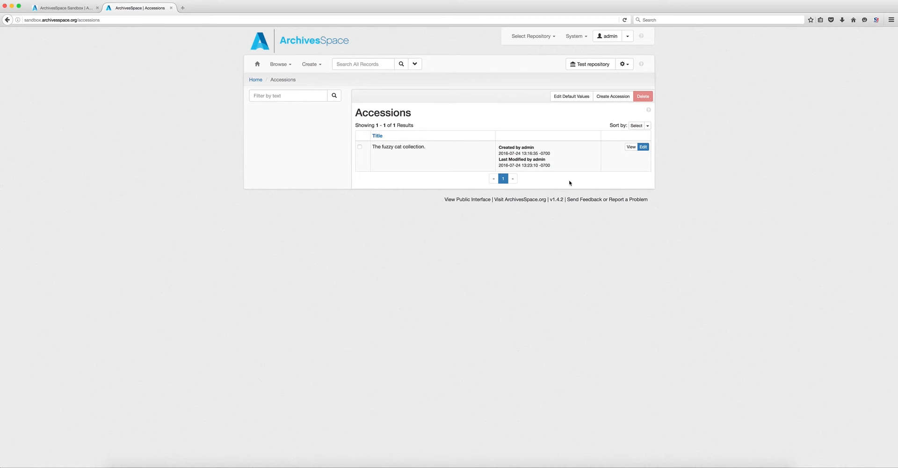
pyautogui.click(311, 70)
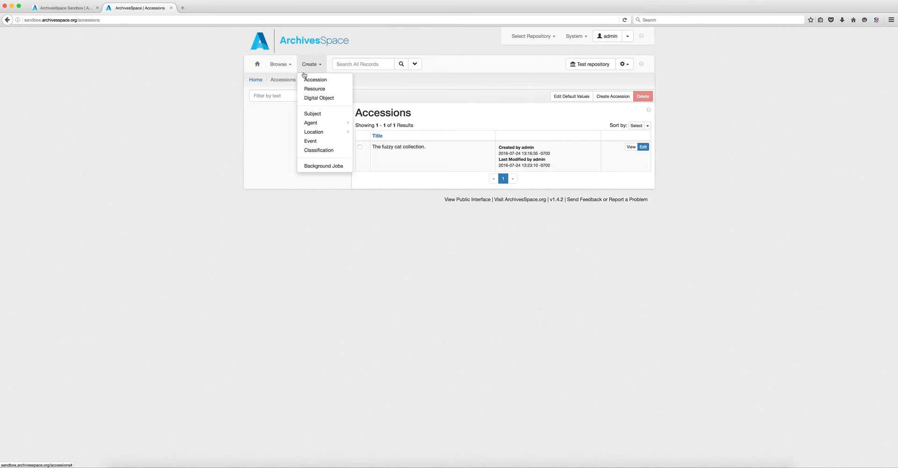
pyautogui.click(276, 69)
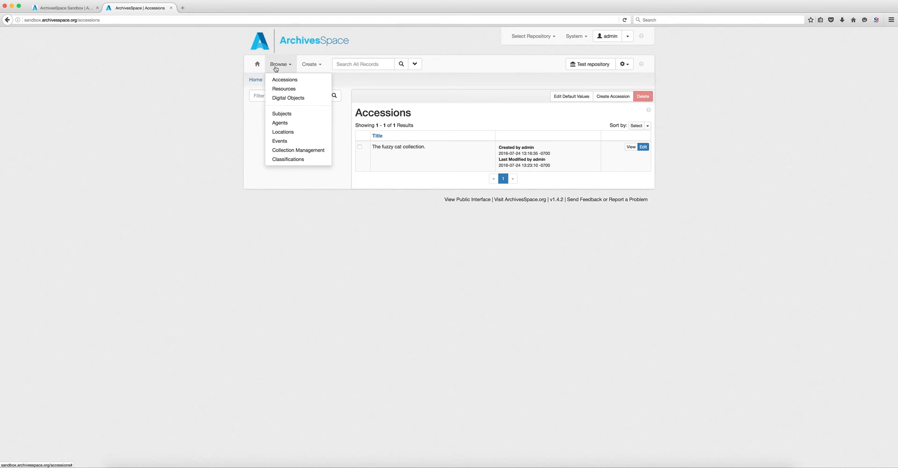
pyautogui.click(276, 92)
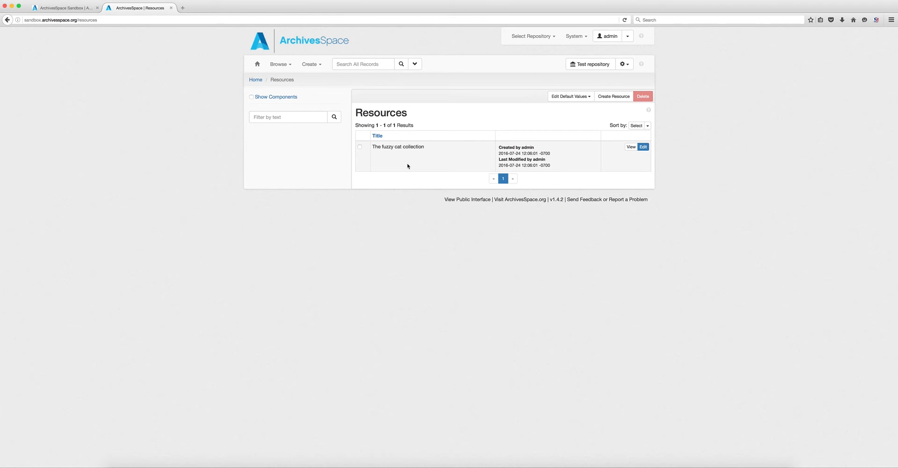
# Step: Select the resource "The fuzzy cat collection" and open its record for editing
pyautogui.click(318, 65)
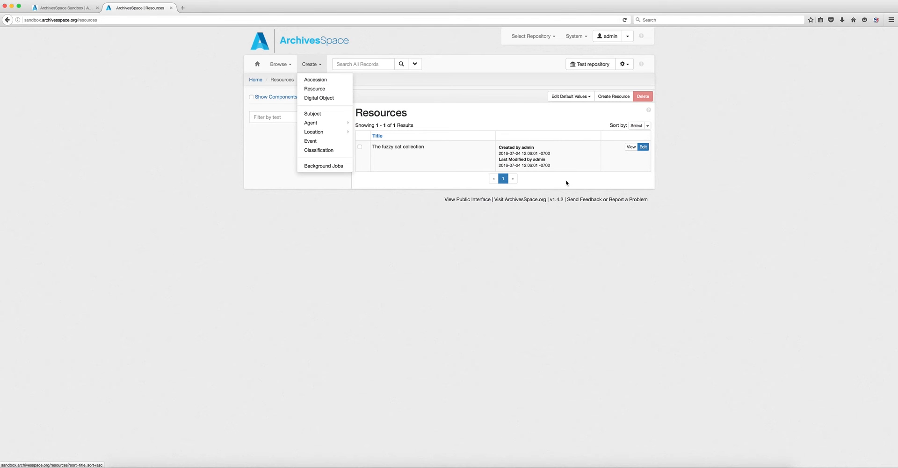
pyautogui.click(619, 169)
pyautogui.click(541, 115)
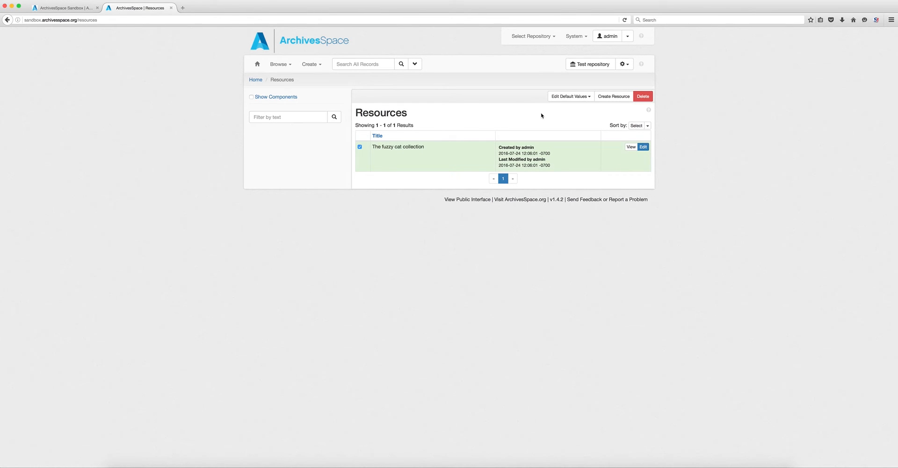
pyautogui.click(644, 146)
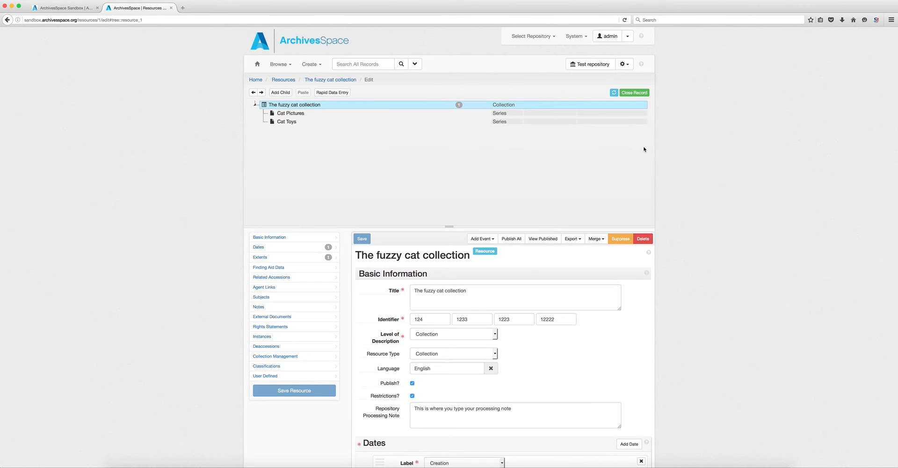
# Step: Shrink the resource tree pane and examine the record's Basic Information, Dates and Extents sections
pyautogui.moveTo(449, 226); pyautogui.dragTo(449, 157)
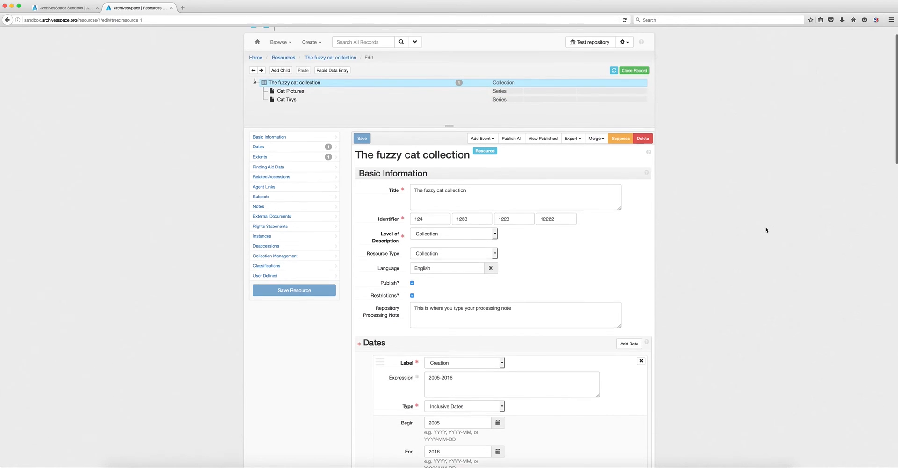
pyautogui.scroll(-2, 764, 227)
pyautogui.scroll(-6, 766, 229)
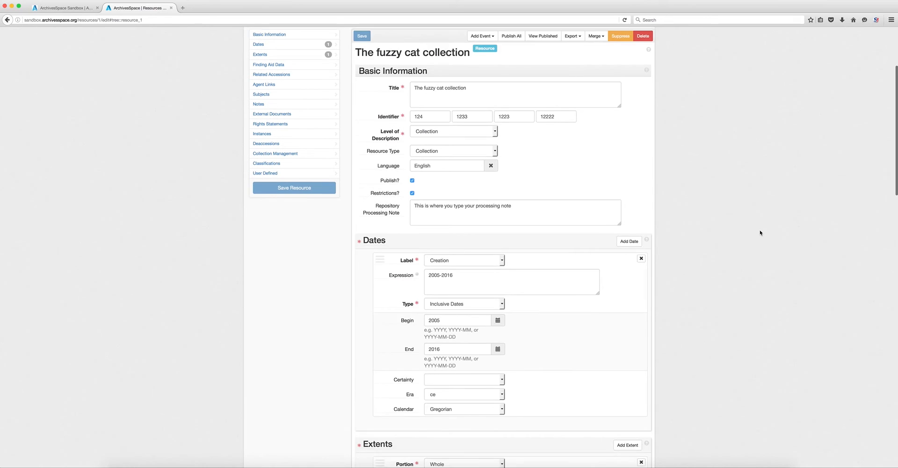
pyautogui.scroll(-1, 760, 232)
pyautogui.scroll(1, 760, 233)
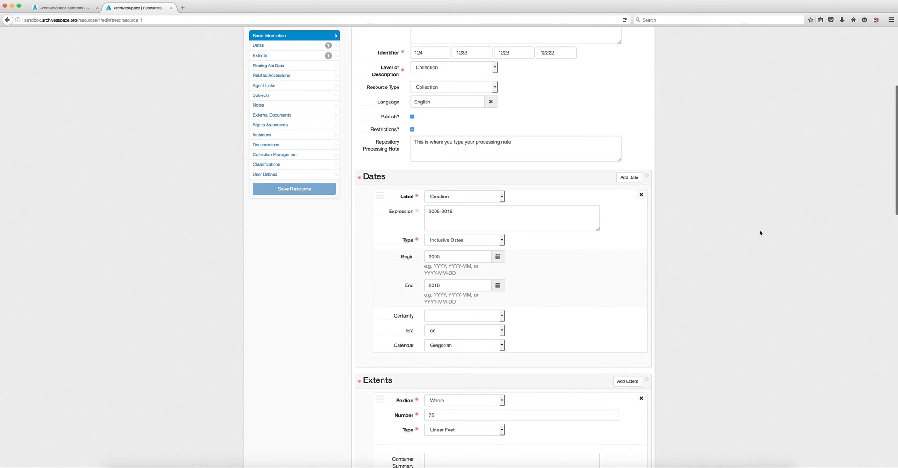
pyautogui.scroll(3, 760, 232)
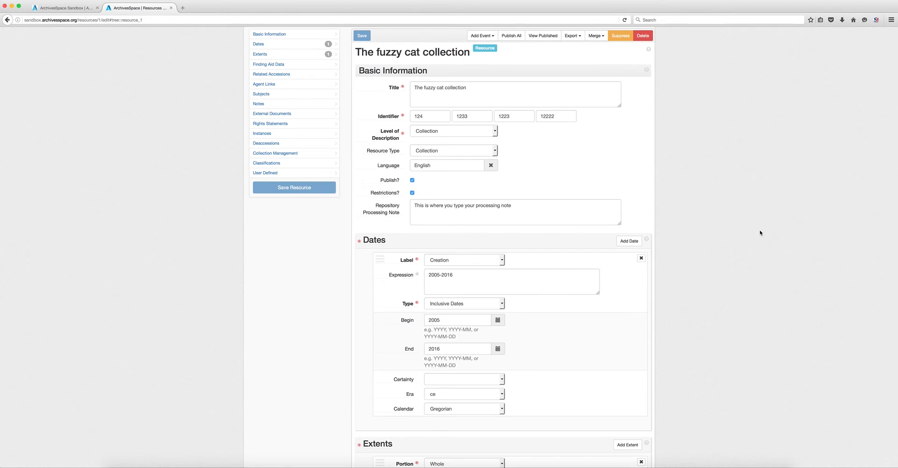
pyautogui.scroll(-14, 760, 232)
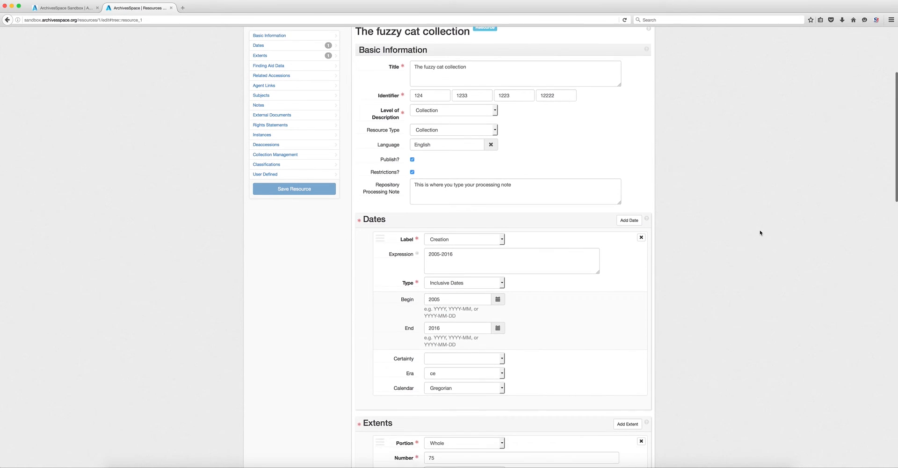
pyautogui.scroll(-8, 760, 232)
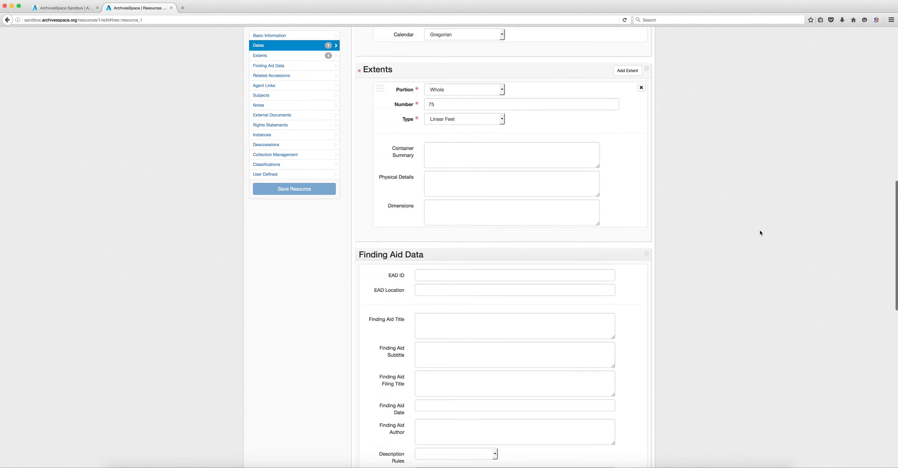
# Step: In Finding Aid Data, set Description Rules to Describing Archives: A Content Standard and Language of Description to English
pyautogui.scroll(-5, 760, 233)
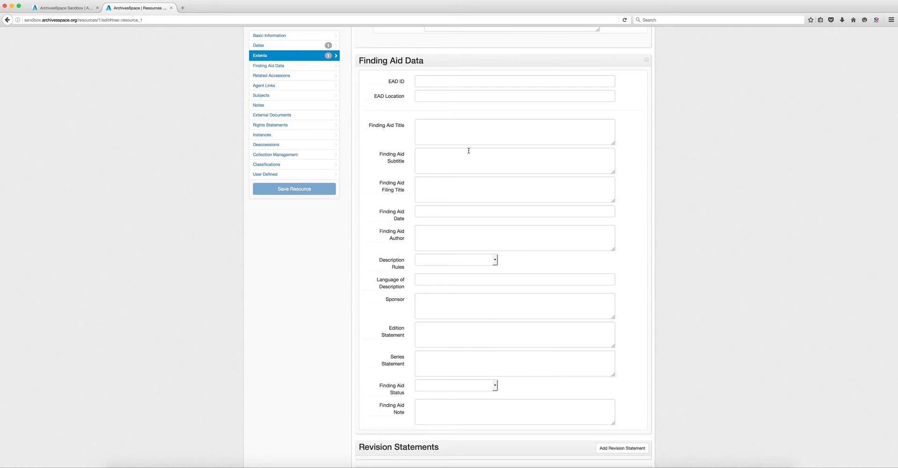
pyautogui.click(495, 260)
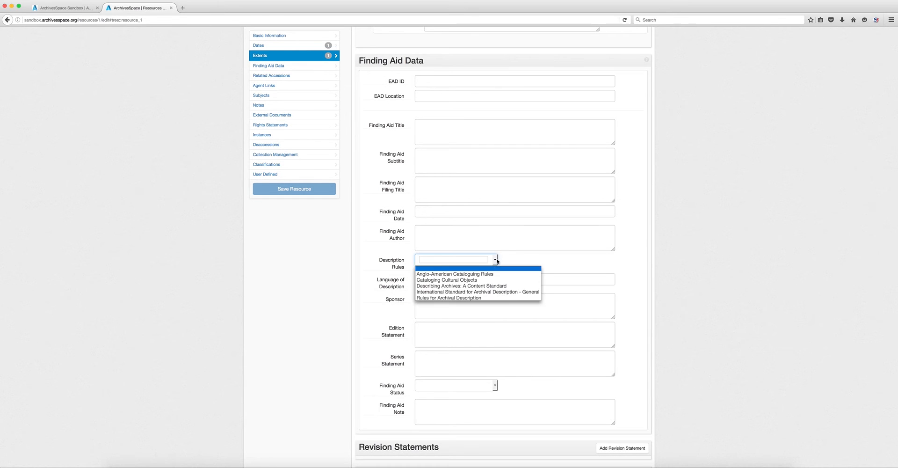
pyautogui.click(498, 286)
pyautogui.scroll(1, 497, 288)
pyautogui.click(497, 287)
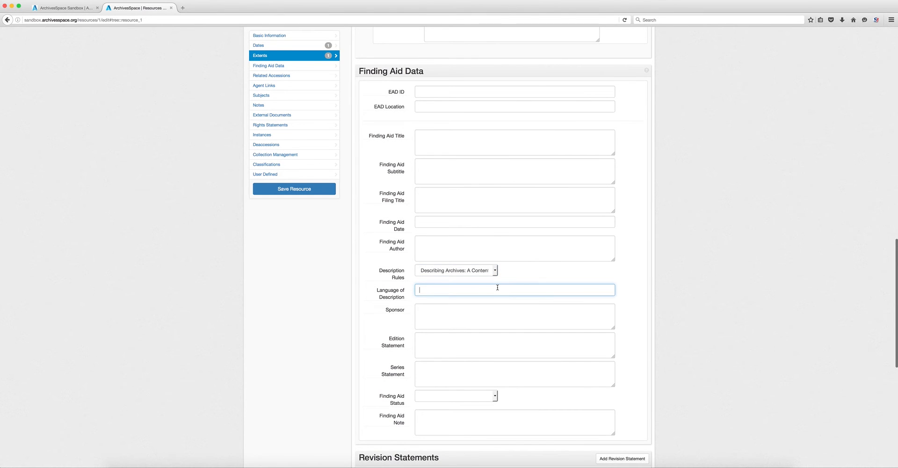
pyautogui.write('English')
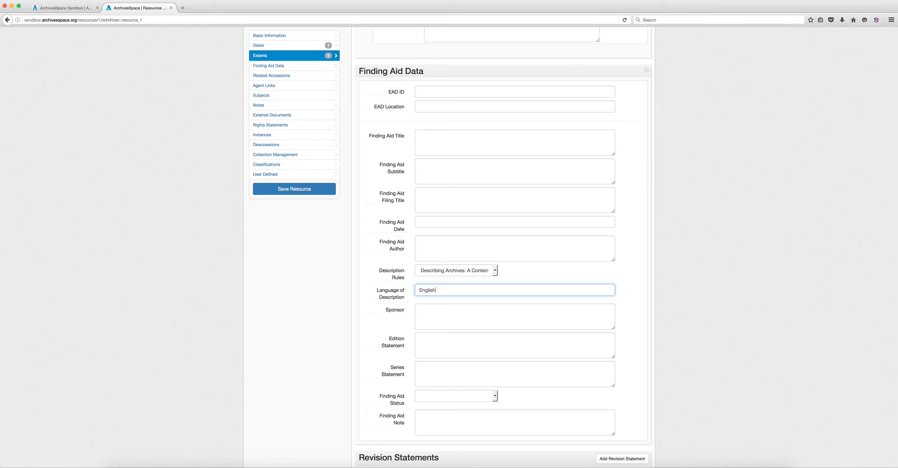
pyautogui.click(496, 326)
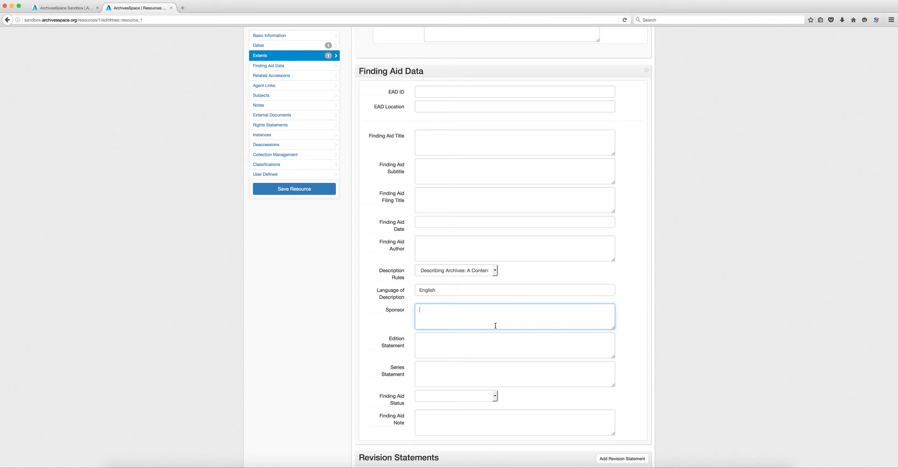
# Step: Set the Finding Aid Status to In Progress
pyautogui.scroll(-3, 496, 323)
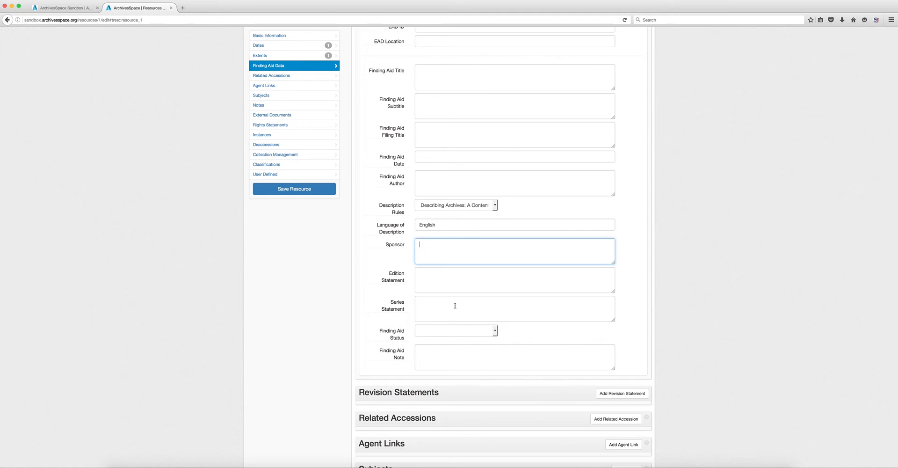
pyautogui.click(486, 331)
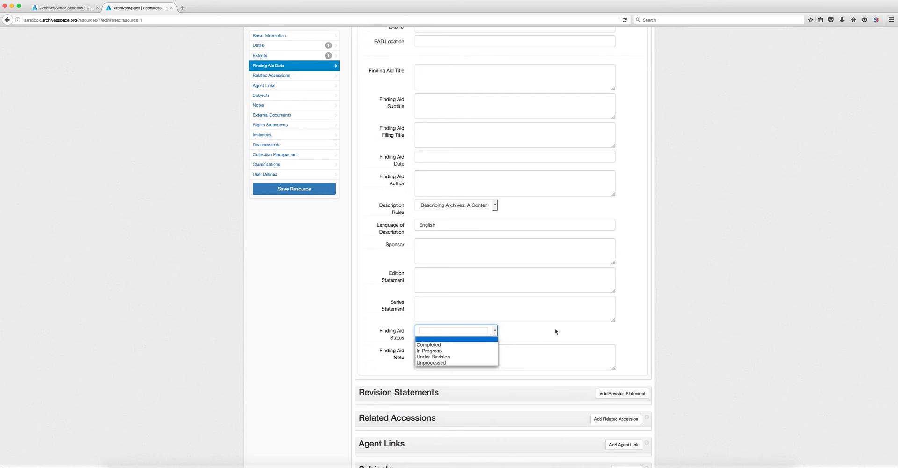
pyautogui.click(454, 350)
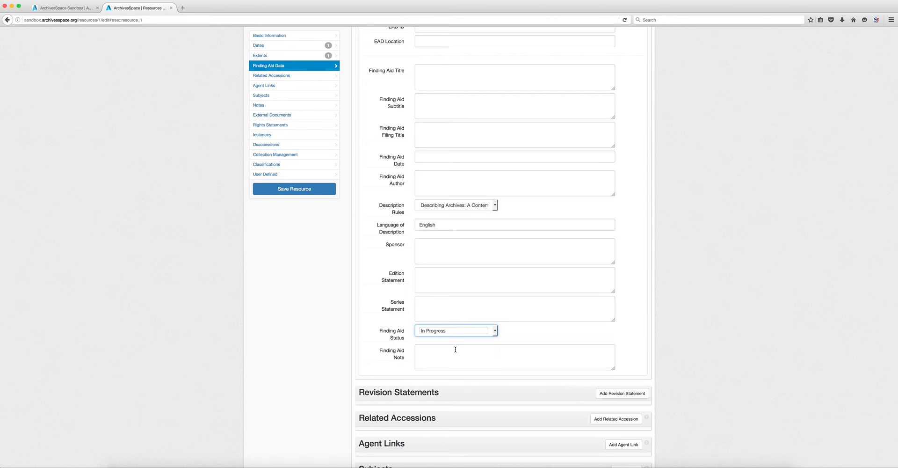
# Step: Look over the resource's remaining sections, return to the tree and save the outstanding changes to the record
pyautogui.scroll(-5, 456, 350)
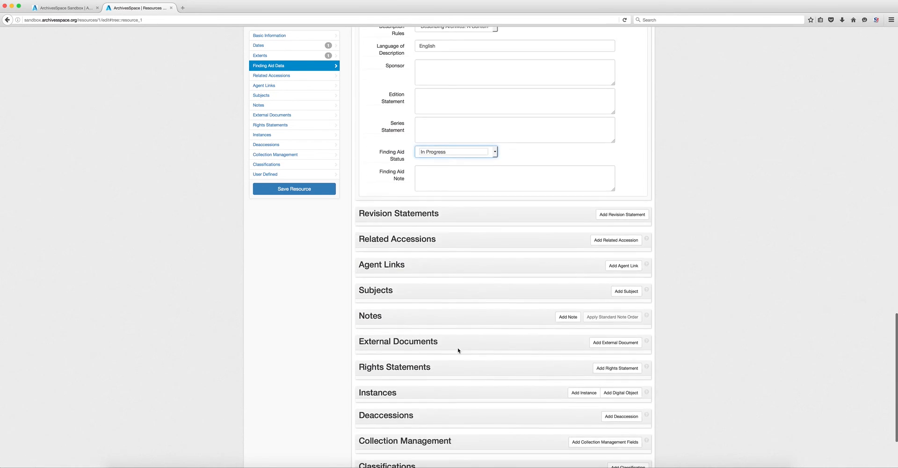
pyautogui.scroll(-3, 457, 350)
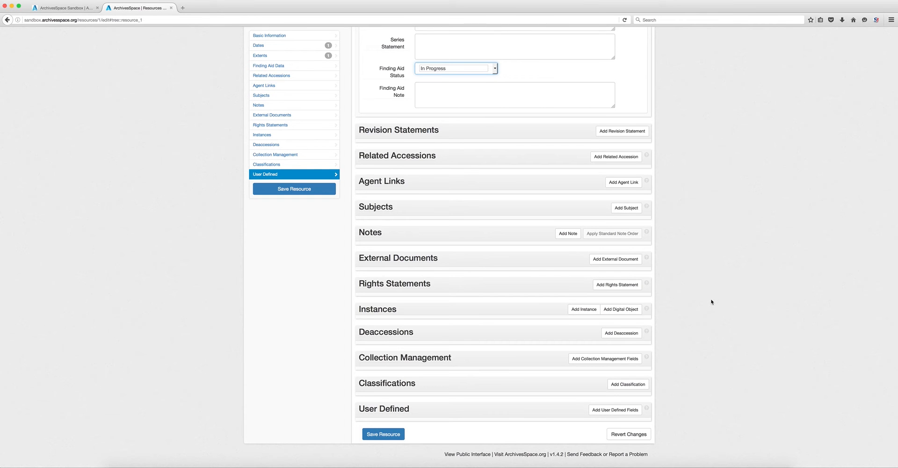
pyautogui.scroll(15, 710, 301)
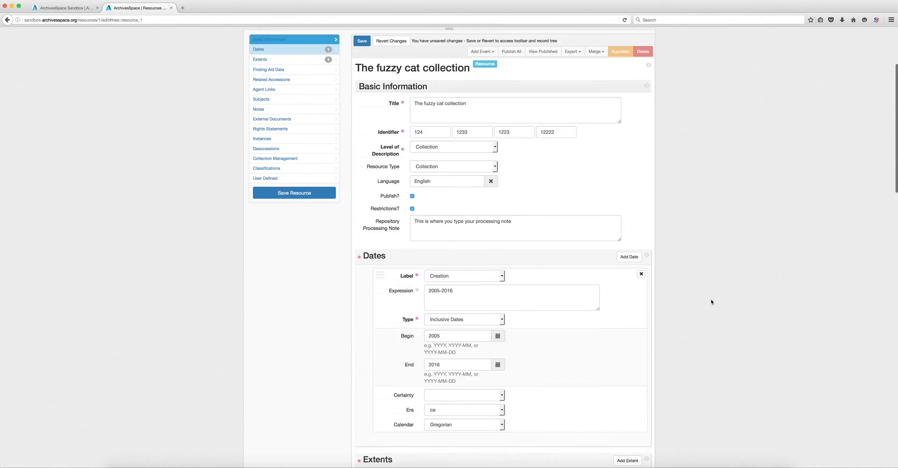
pyautogui.scroll(3, 711, 302)
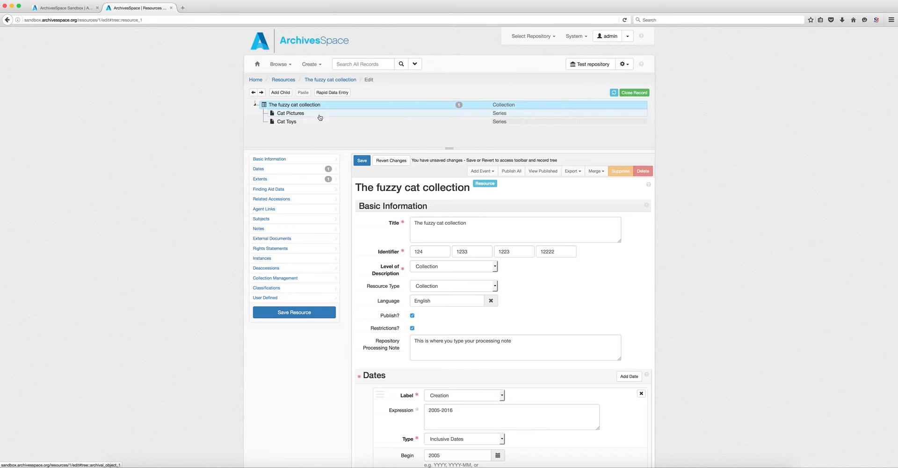
pyautogui.click(334, 117)
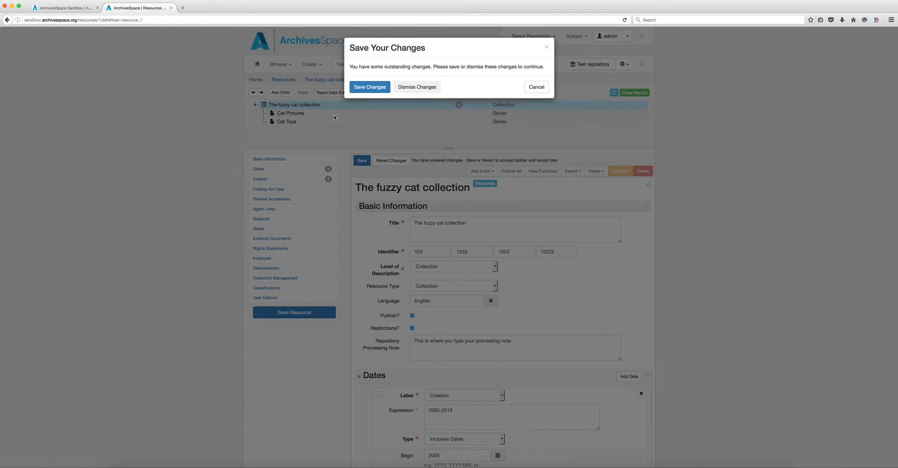
pyautogui.click(370, 90)
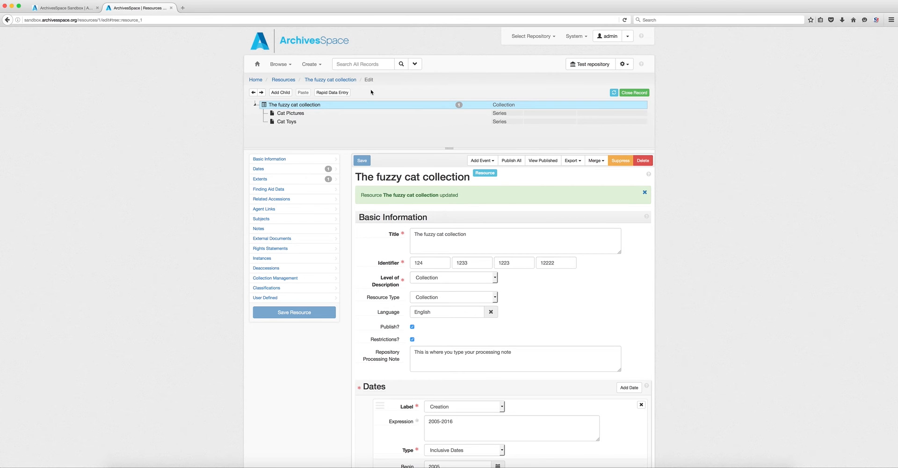
# Step: Open the Cat Pictures series from the resource tree and look through its record sections
pyautogui.click(296, 115)
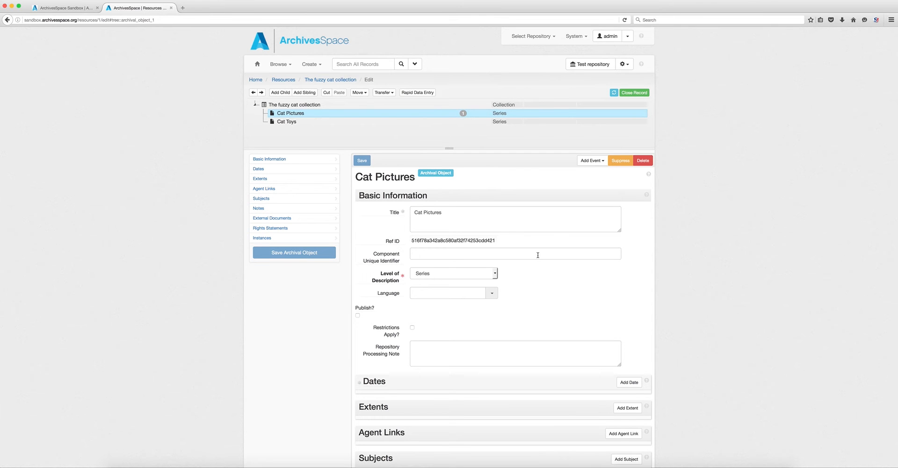
pyautogui.scroll(-5, 540, 273)
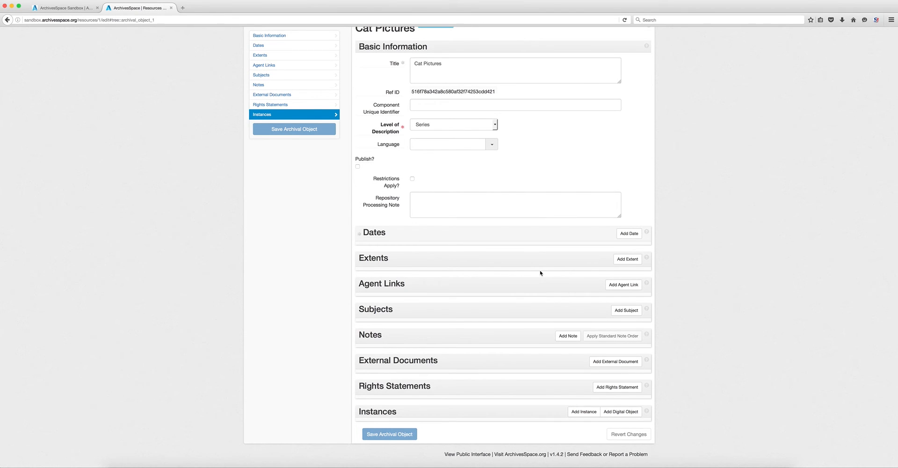
# Step: Add a child archival object under The fuzzy cat collection, titled Cat blankets, with Series as its level of description
pyautogui.scroll(5, 540, 273)
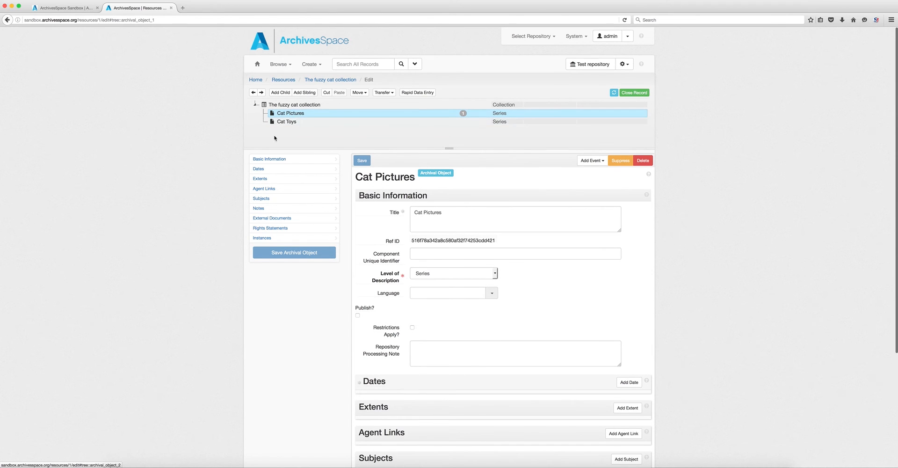
pyautogui.click(281, 104)
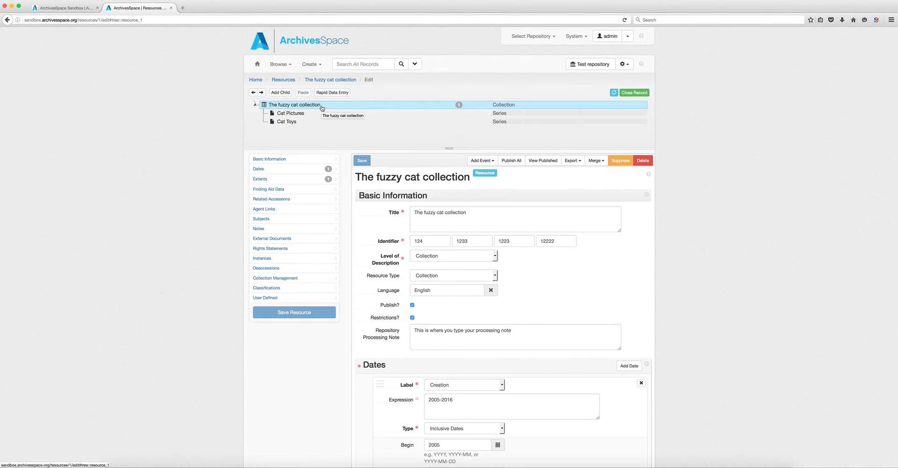
pyautogui.click(280, 92)
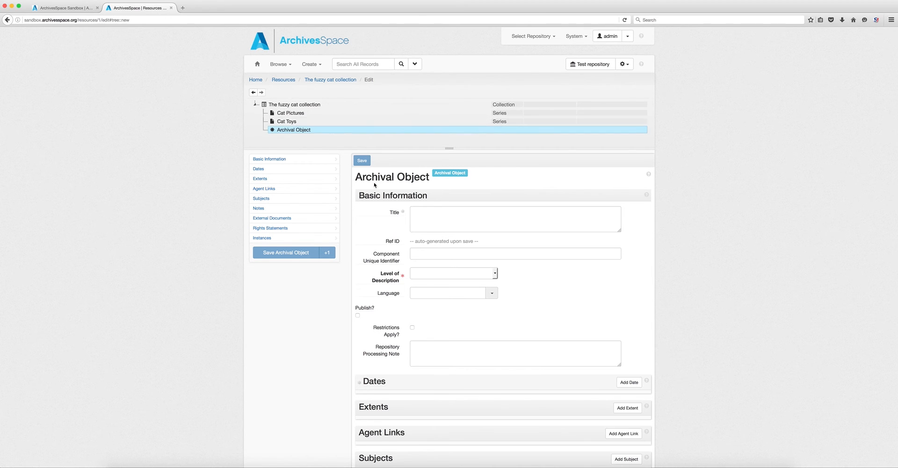
pyautogui.click(465, 213)
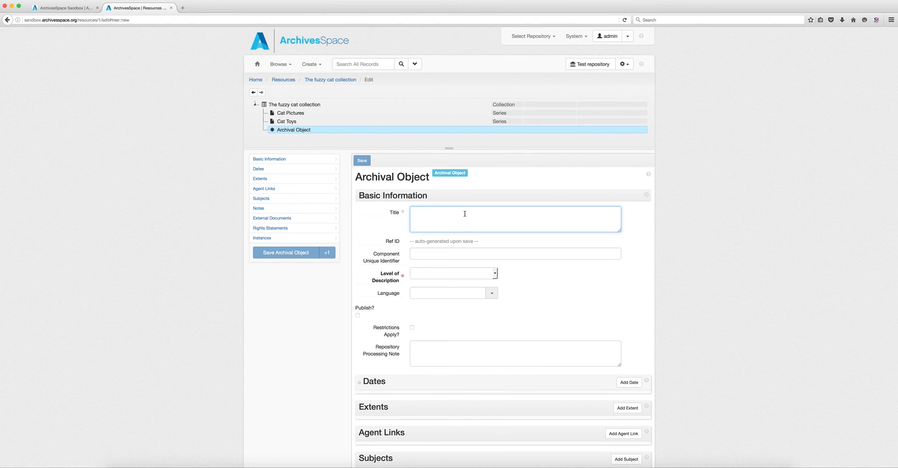
pyautogui.write('Cat blankets')
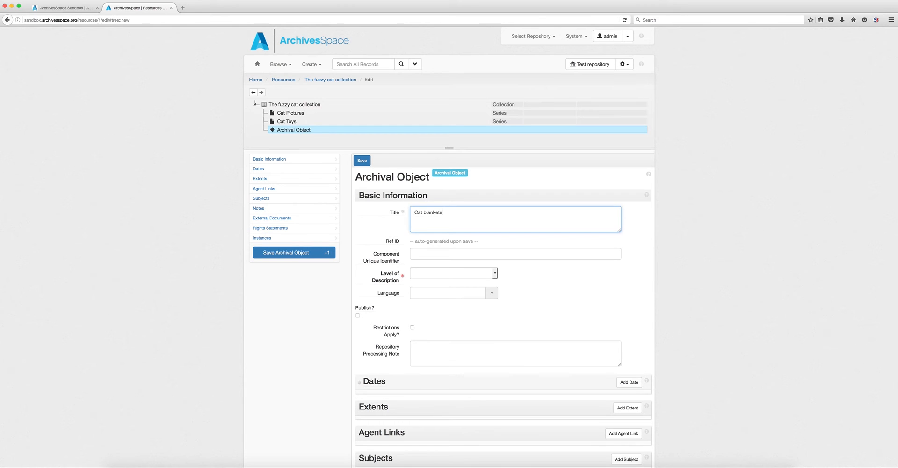
pyautogui.click(494, 275)
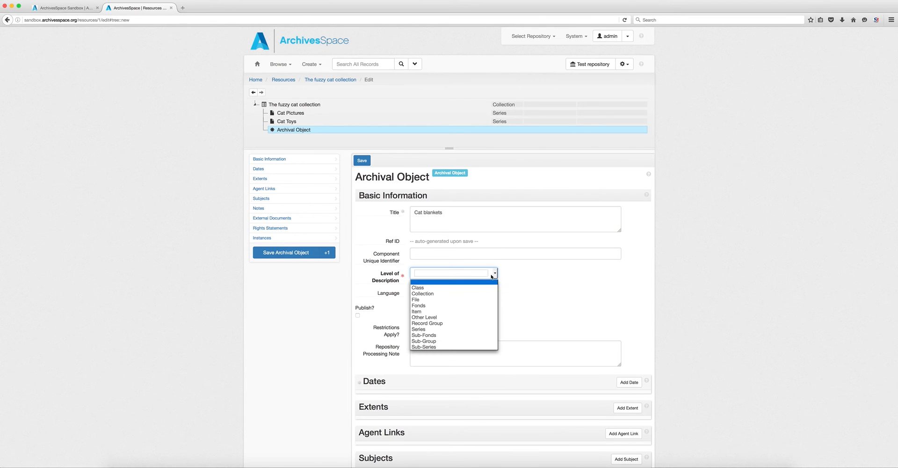
pyautogui.click(455, 329)
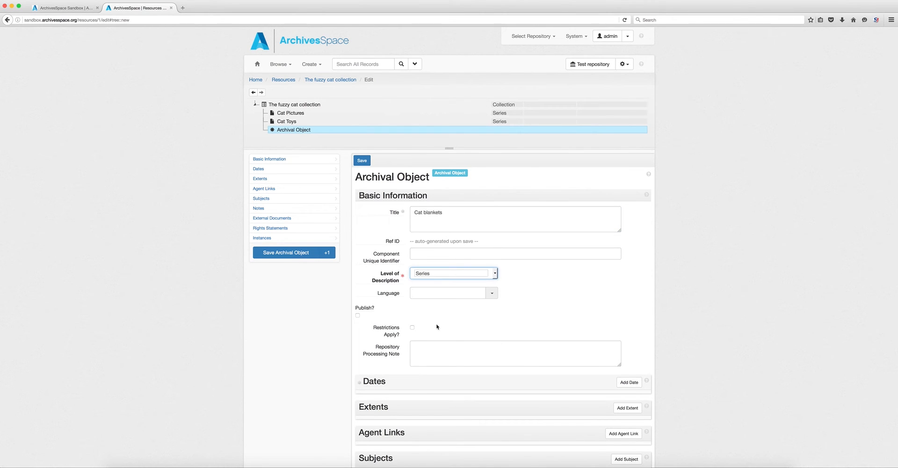
# Step: Add a date to the Cat blankets record with the label Creation and the expression 2005
pyautogui.scroll(-2, 436, 327)
pyautogui.scroll(-3, 437, 327)
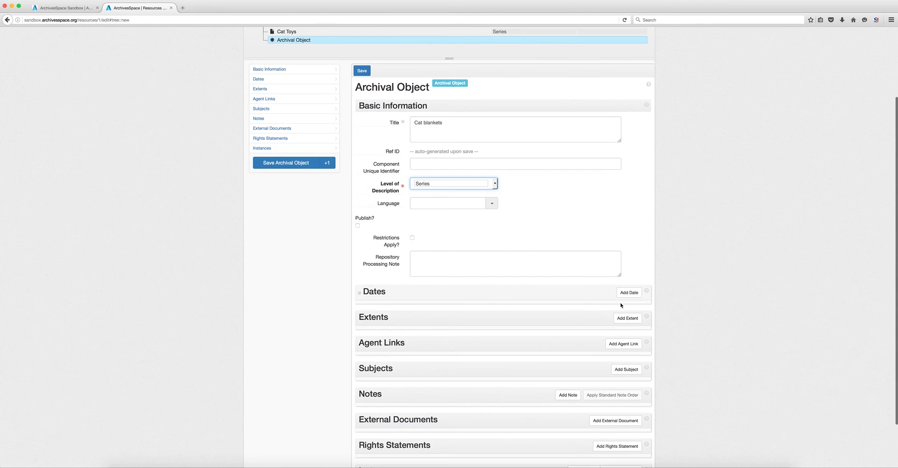
pyautogui.click(629, 292)
pyautogui.click(502, 310)
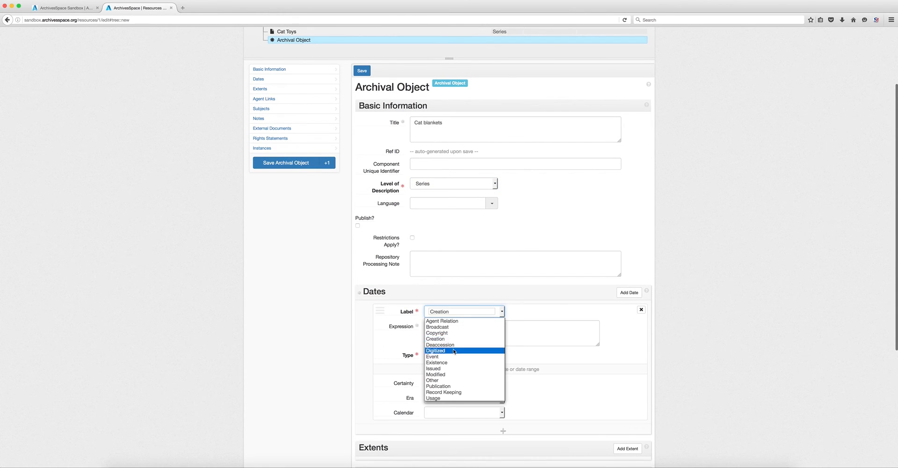
pyautogui.click(450, 338)
pyautogui.click(464, 333)
pyautogui.write('2005')
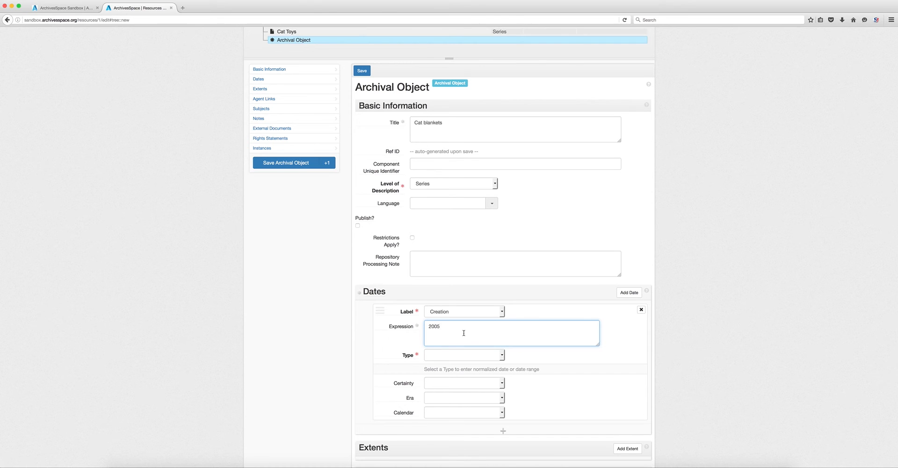
# Step: Set the date type to Inclusive Dates, with 2005 as both the begin and end date
pyautogui.click(449, 357)
pyautogui.click(447, 374)
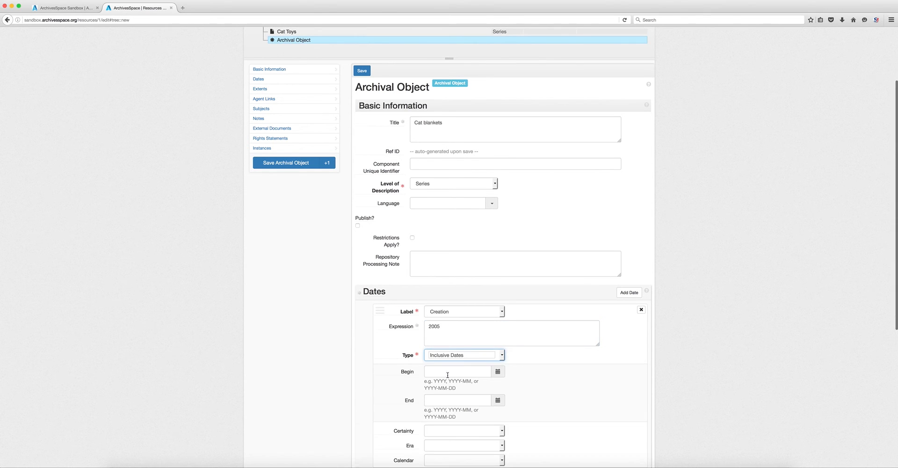
pyautogui.click(498, 371)
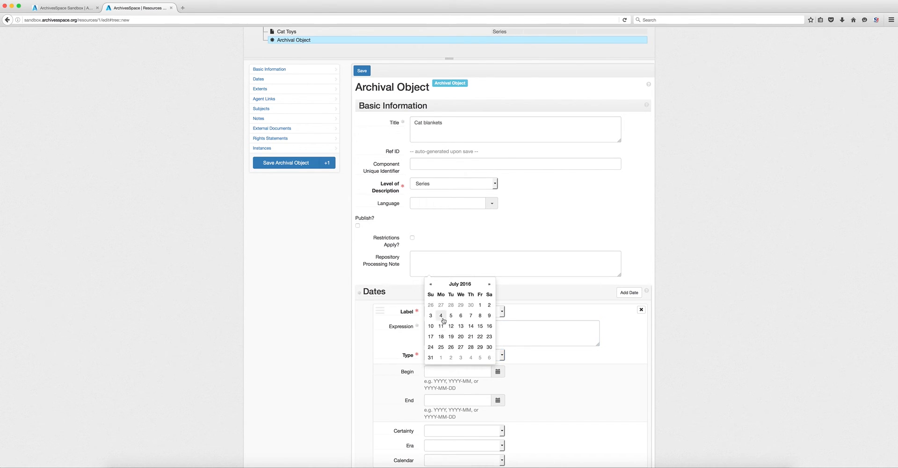
pyautogui.click(442, 372)
pyautogui.write('2005')
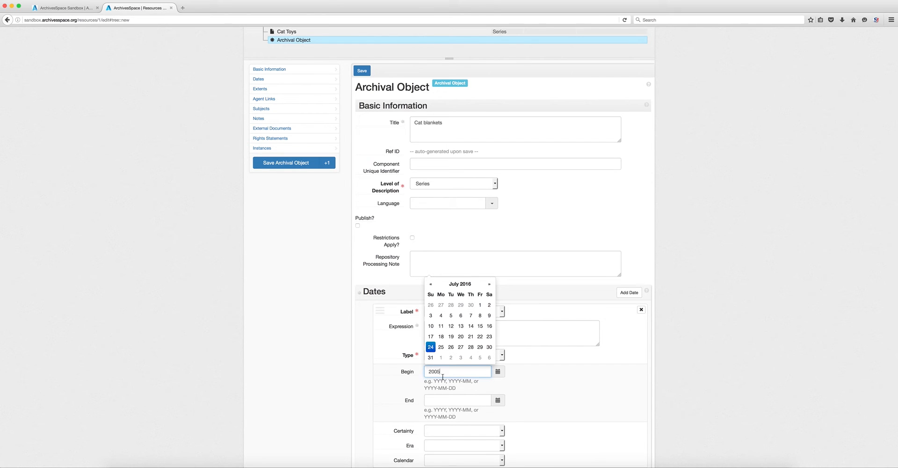
pyautogui.click(445, 400)
pyautogui.write('2005')
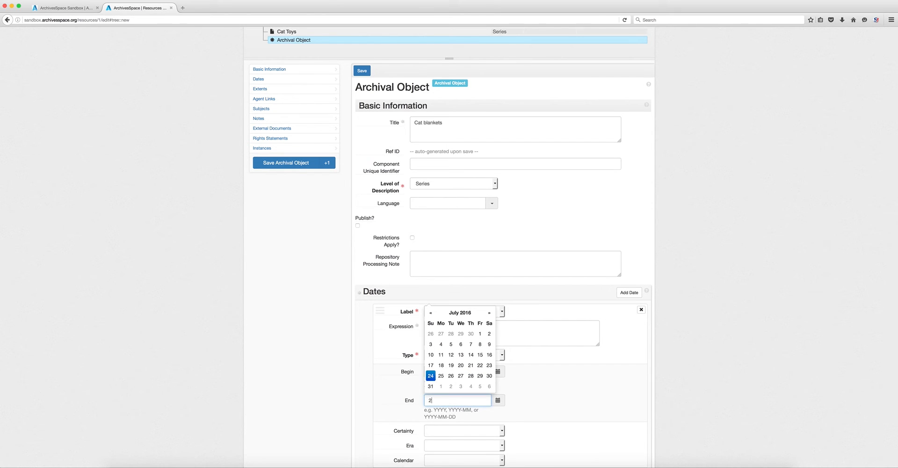
pyautogui.click(730, 367)
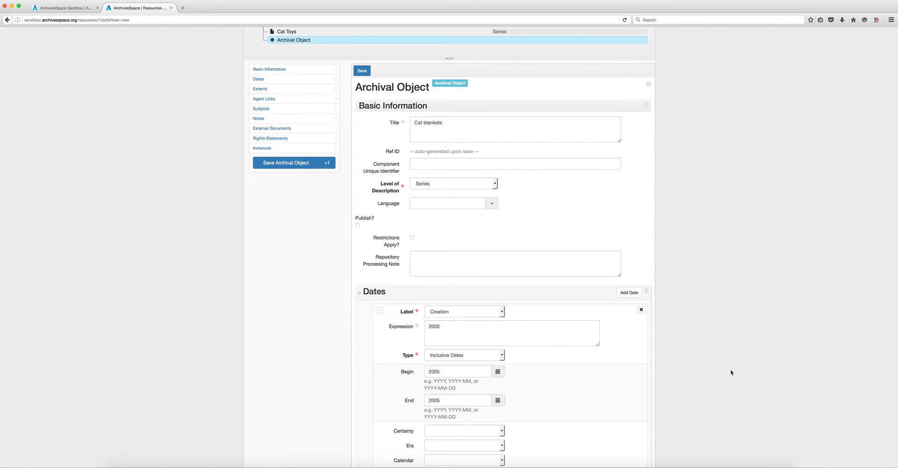
# Step: Look over the remaining sections of the Cat blankets archival object and save the record
pyautogui.scroll(-3, 725, 368)
pyautogui.scroll(-3, 718, 366)
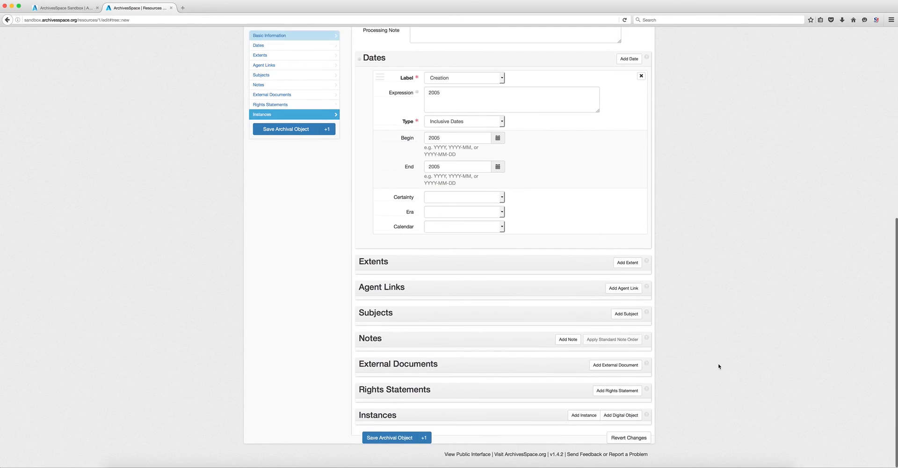
pyautogui.scroll(2, 718, 366)
pyautogui.scroll(4, 719, 366)
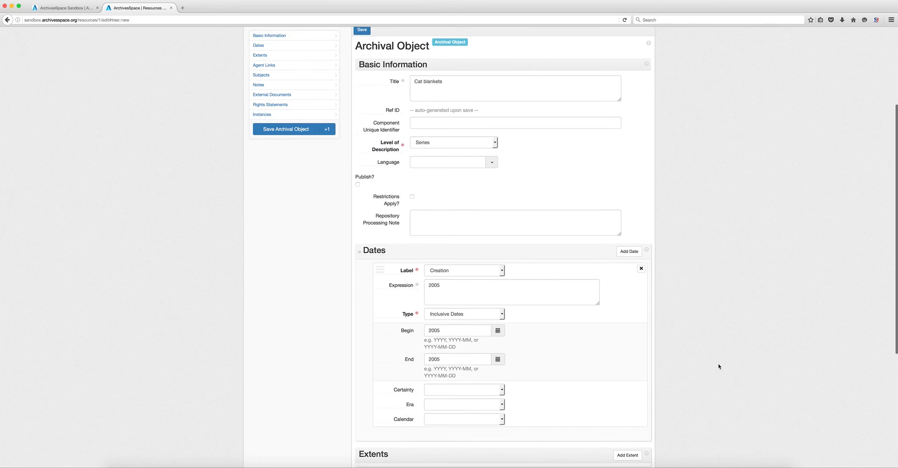
pyautogui.scroll(2, 718, 366)
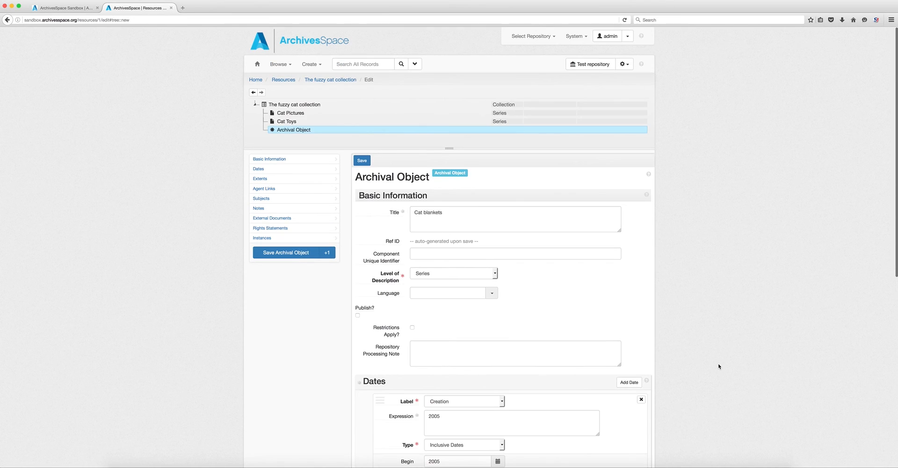
pyautogui.click(362, 159)
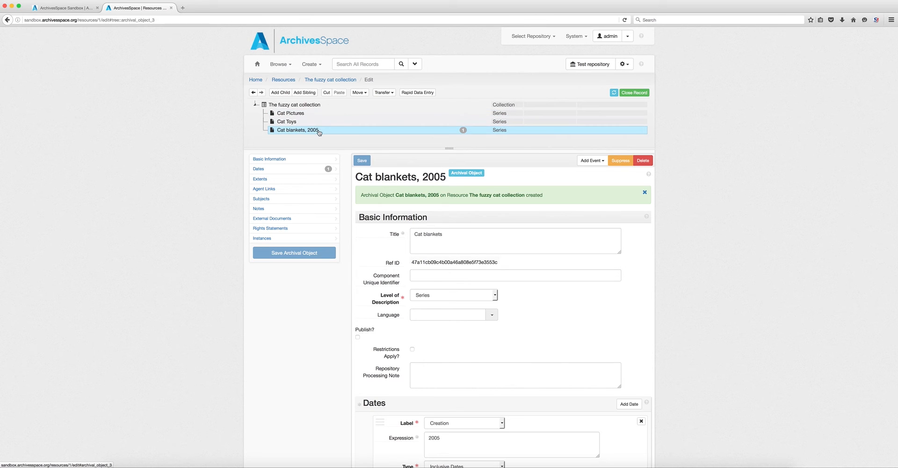
# Step: Add a sibling of the Cat blankets series titled Cat drawings, with Series as its level of description, and save it
pyautogui.click(304, 93)
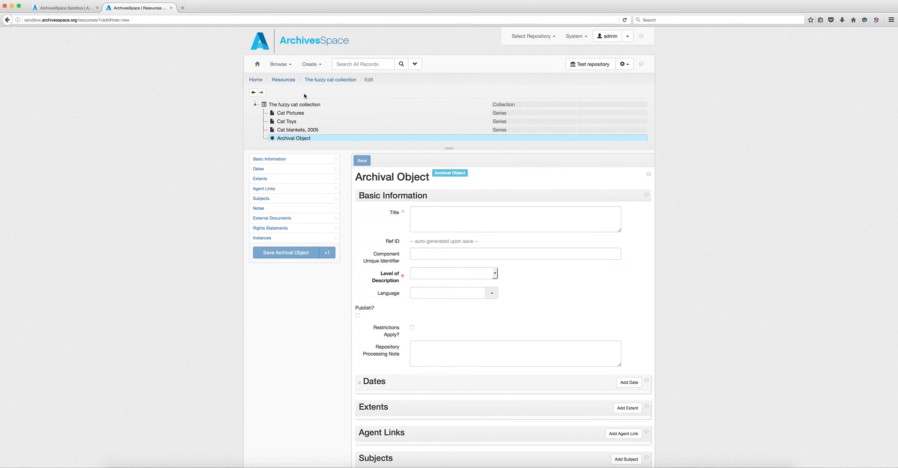
pyautogui.click(485, 226)
pyautogui.write('C')
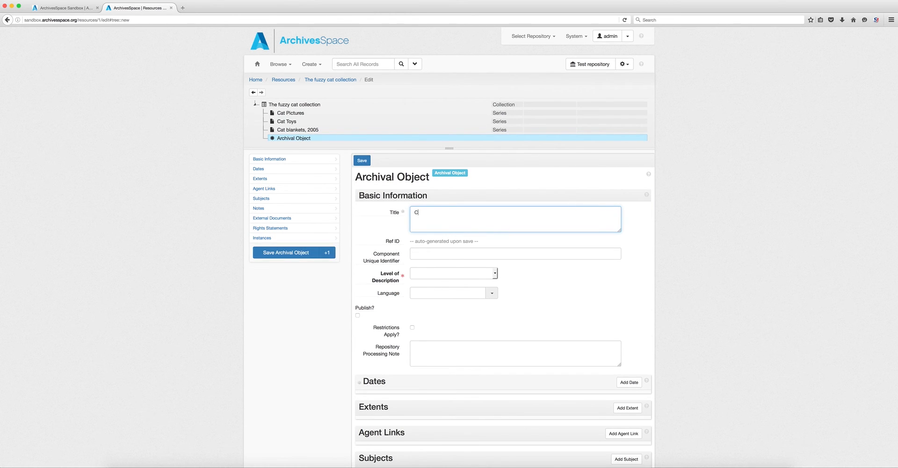
pyautogui.write('at drawings')
pyautogui.click(495, 275)
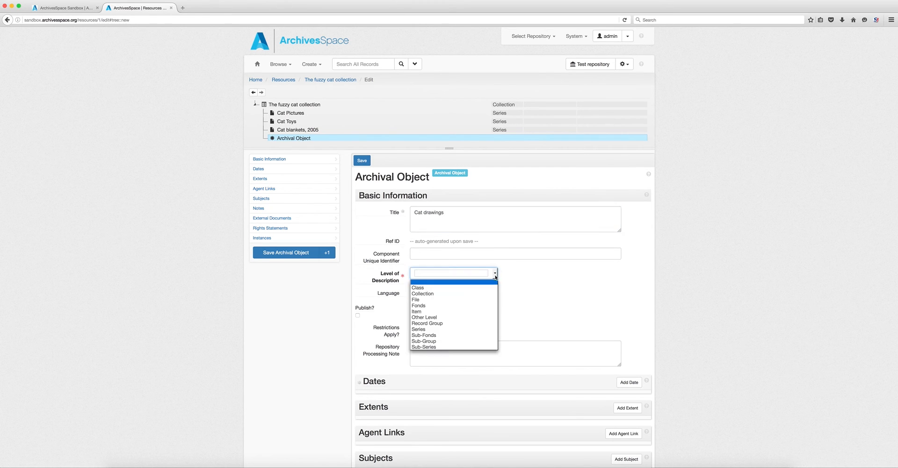
pyautogui.click(456, 323)
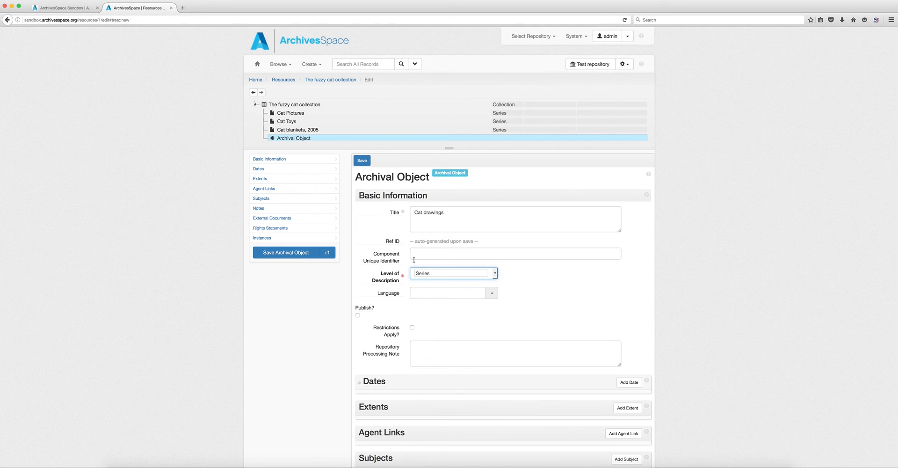
pyautogui.click(363, 161)
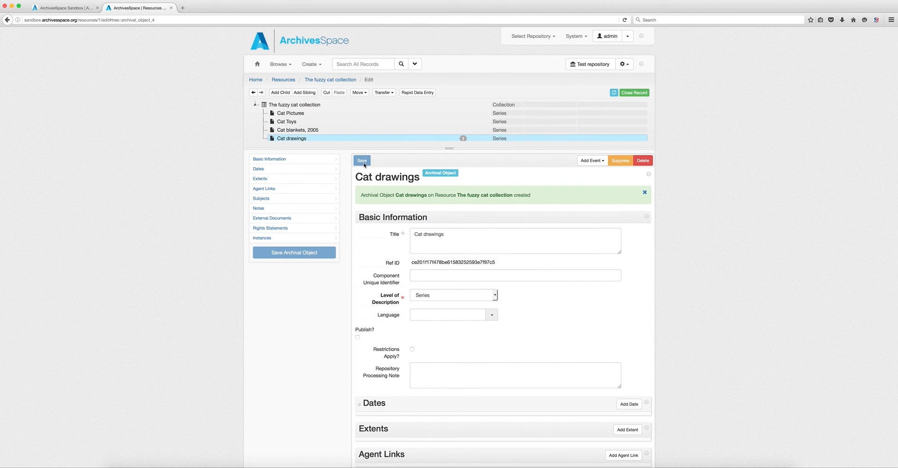
# Step: Add a child under the Cat Pictures series titled Kitten pictures, with Sub-Series as its level of description, and save it
pyautogui.click(294, 115)
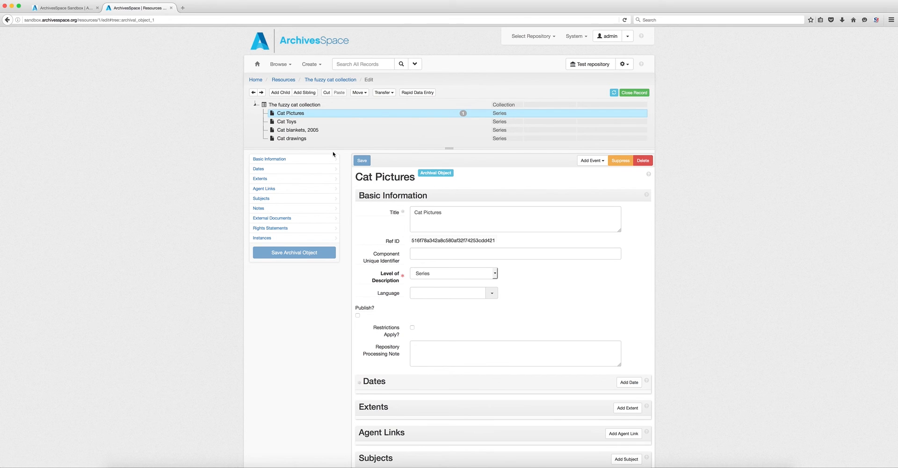
pyautogui.click(283, 95)
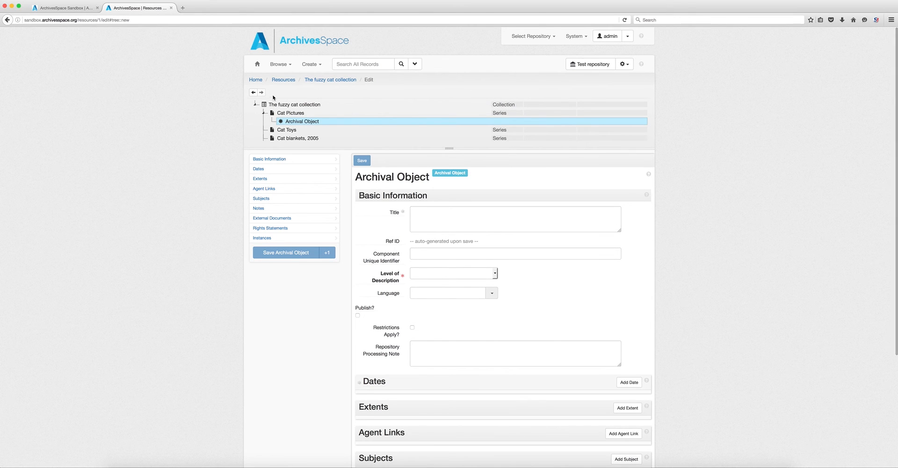
pyautogui.click(494, 273)
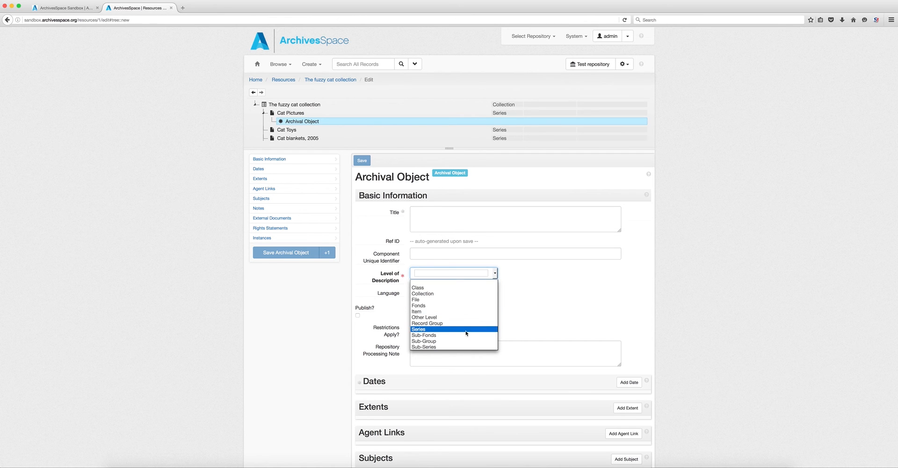
pyautogui.click(455, 347)
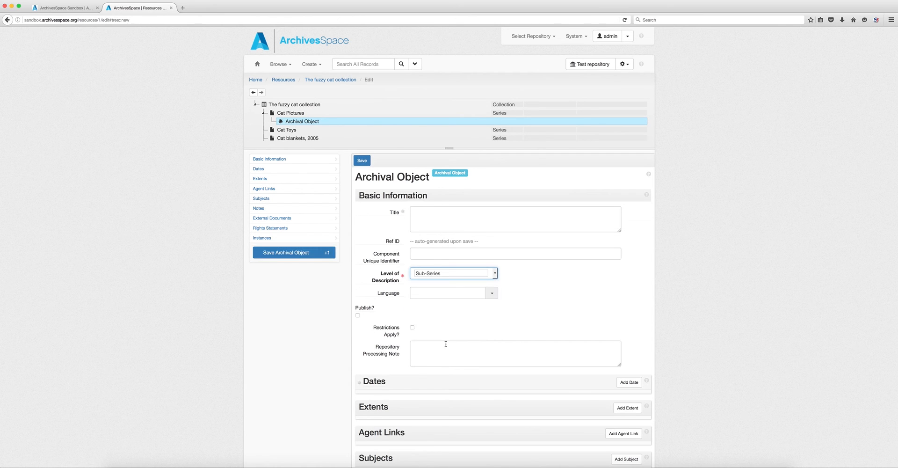
pyautogui.click(439, 211)
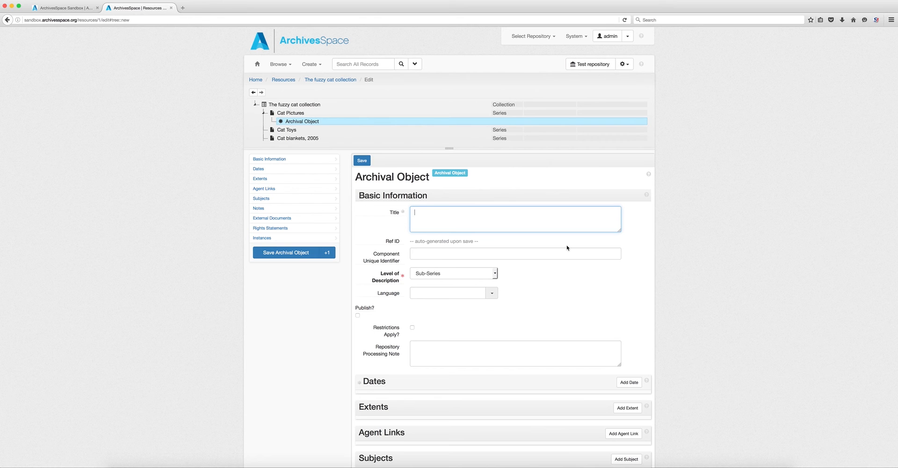
pyautogui.write('Kitten Pic')
pyautogui.press('BackSpace')
pyautogui.press('BackSpace')
pyautogui.write('picture')
pyautogui.click(362, 160)
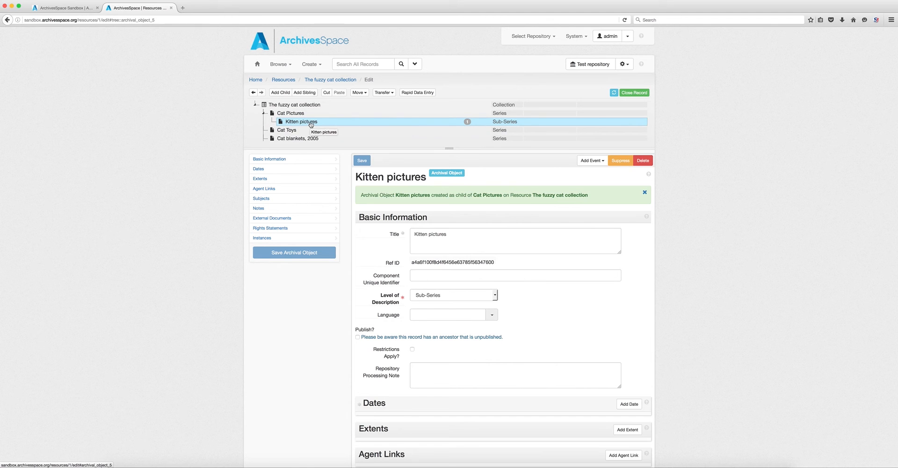
# Step: Add a child under the Kitten pictures sub-series titled Sandcat's Kitten Pictures, with File as its level of description, and save it
pyautogui.click(280, 92)
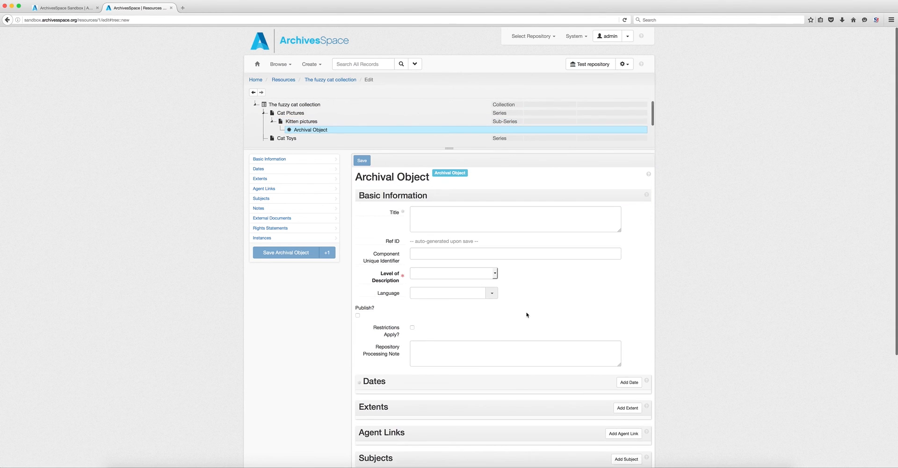
pyautogui.click(493, 278)
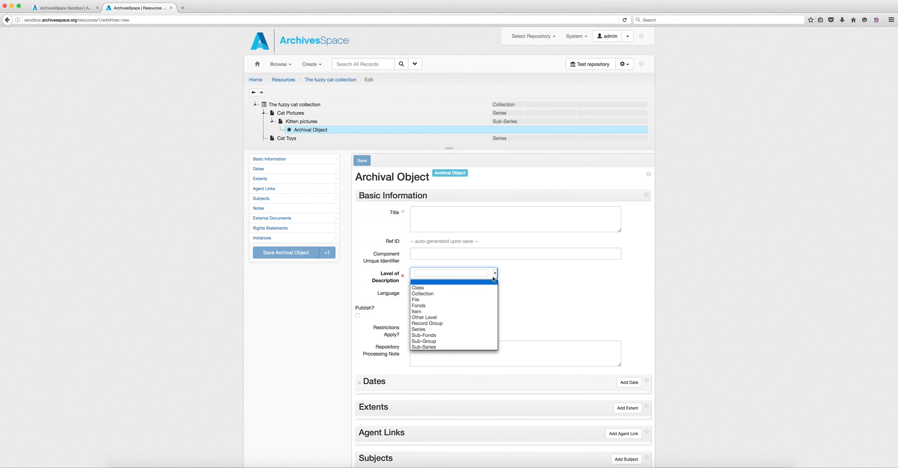
pyautogui.click(476, 300)
pyautogui.click(459, 214)
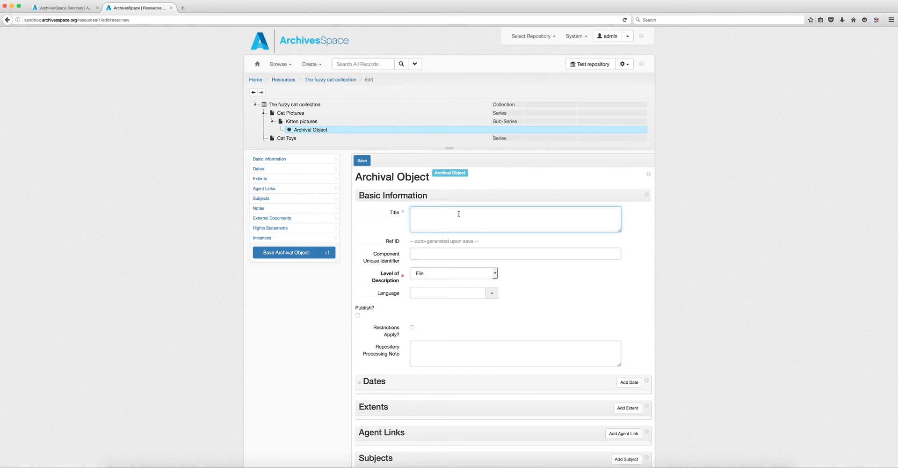
pyautogui.write("ndcat's Kitten Pictures")
pyautogui.click(367, 162)
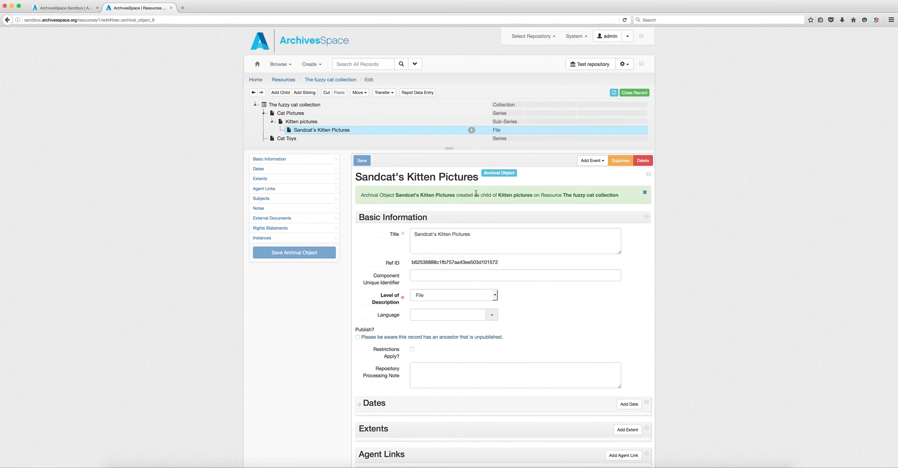
# Step: Add a child under the Sandcat's Kitten Pictures file titled Picture of Sandcat and her mother, with Item as its level of description, and save it
pyautogui.click(280, 93)
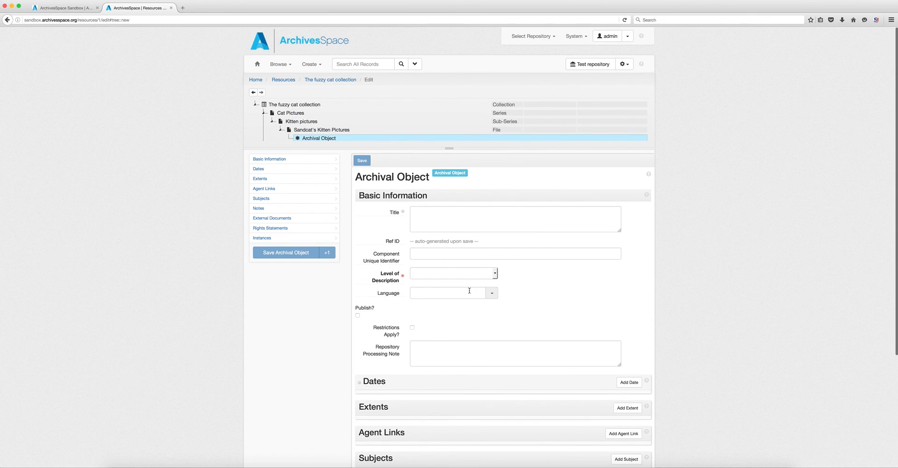
pyautogui.click(458, 277)
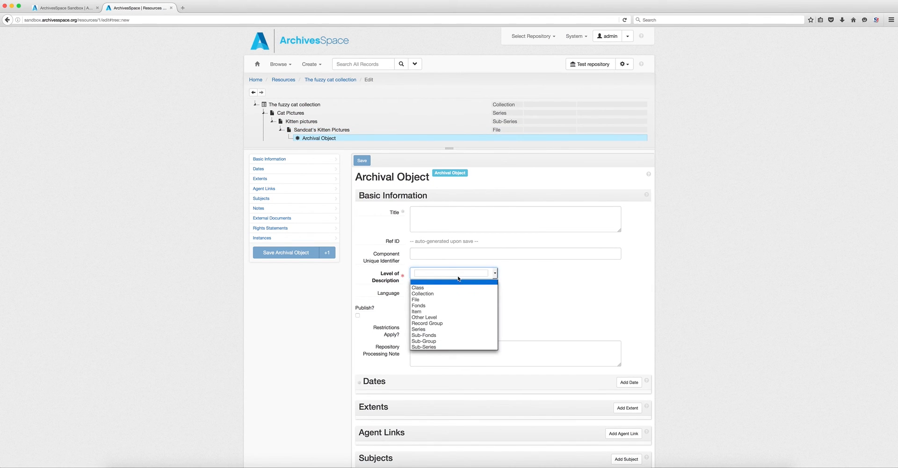
pyautogui.click(440, 311)
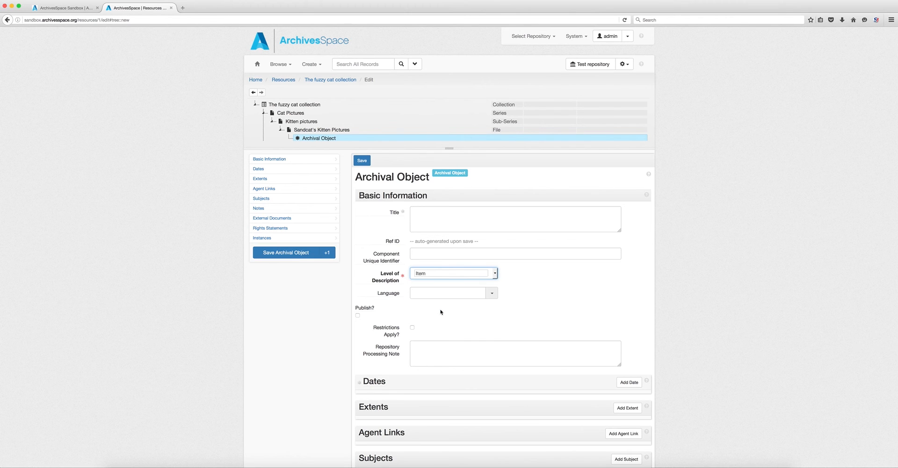
pyautogui.click(441, 221)
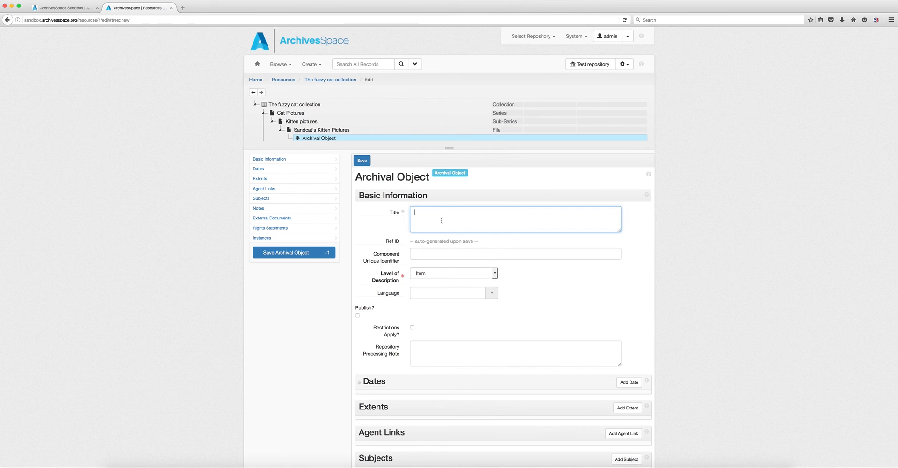
pyautogui.write('icture of Sandcat and her mother')
pyautogui.click(357, 162)
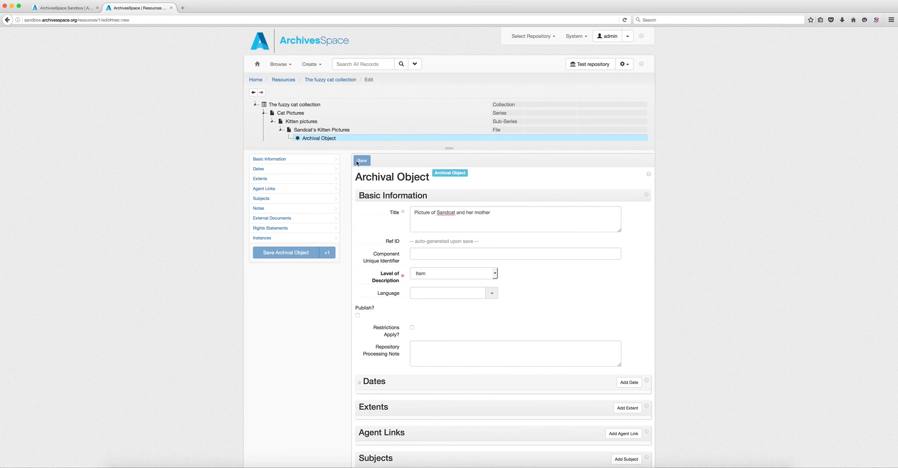
# Step: Enlarge the hierarchy tree area to show all components of The fuzzy cat collection, and close the record from editing
pyautogui.moveTo(446, 148); pyautogui.dragTo(447, 193)
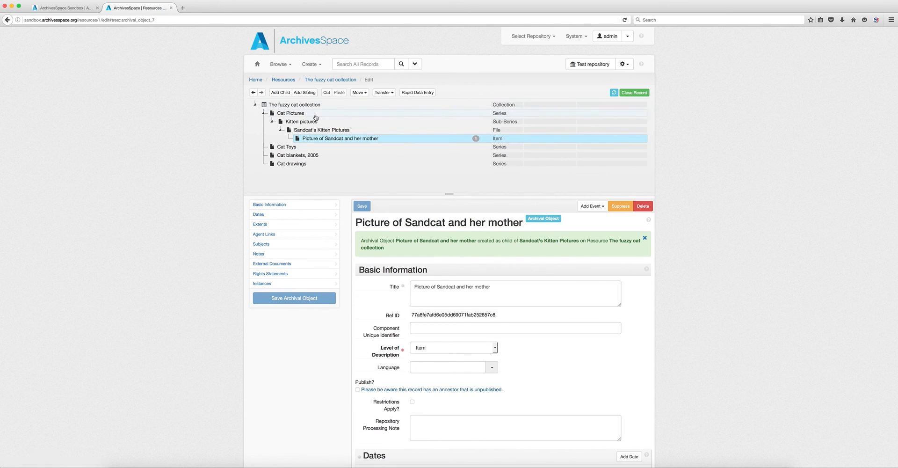
pyautogui.moveTo(448, 193)
pyautogui.mouseDown()
pyautogui.moveTo(450, 174)
pyautogui.moveTo(447, 195)
pyautogui.mouseUp()
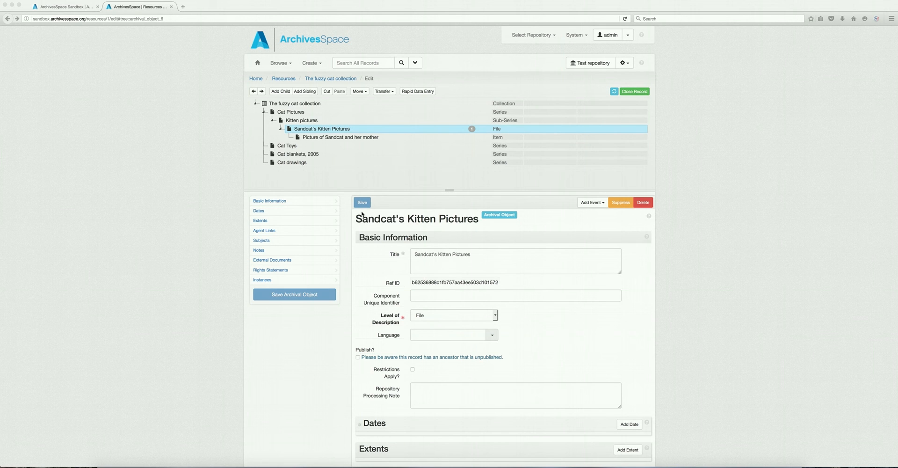
pyautogui.click(635, 91)
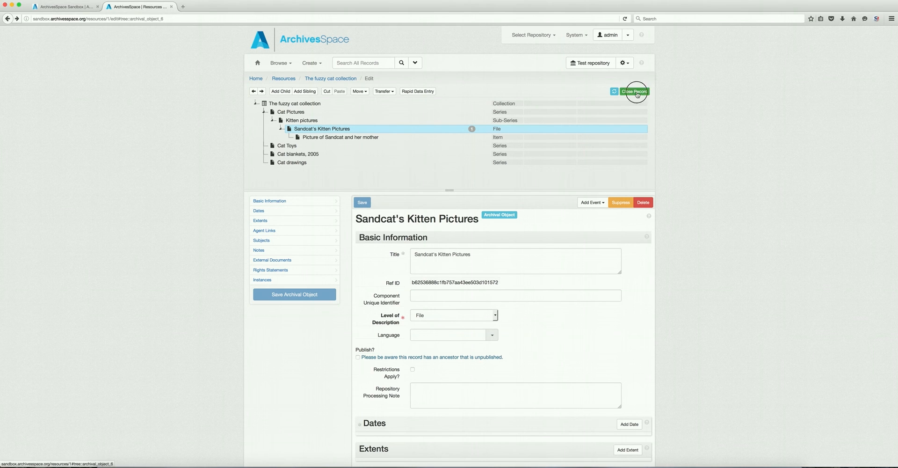